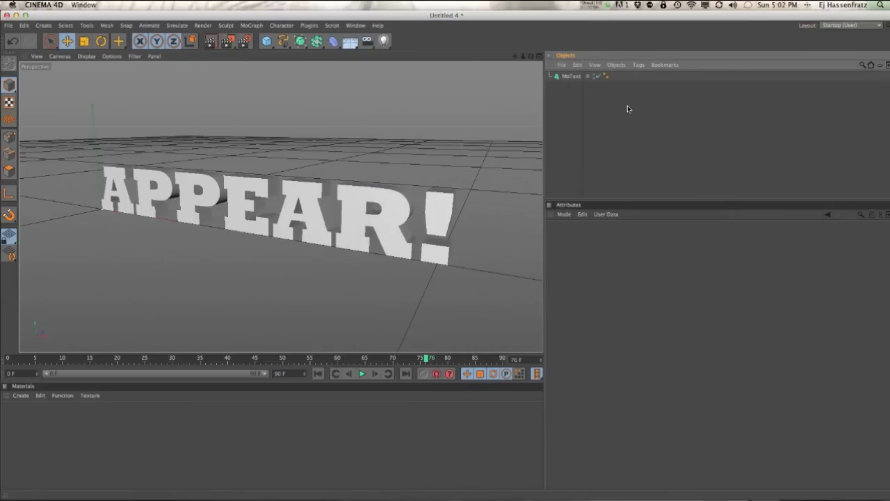
Step: Select the MoText object to show its Letters settings with an empty effects list
{"action": "left_click", "coordinate": [573, 77]}
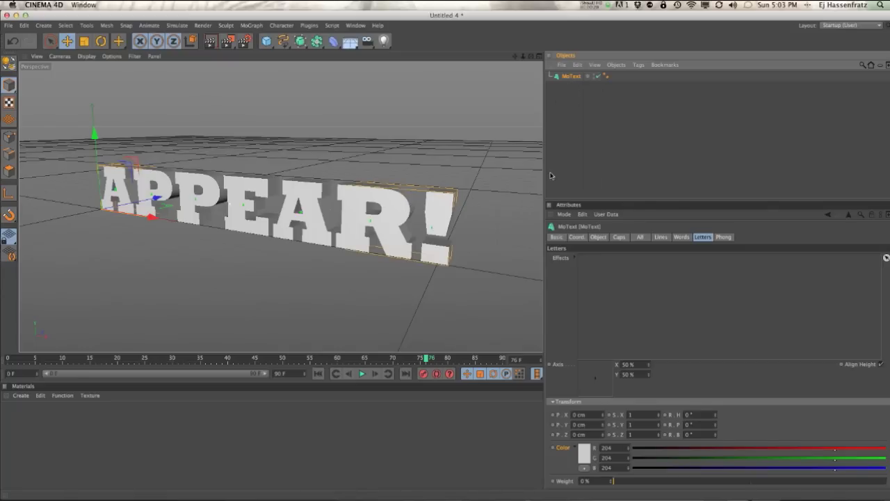
Step: Add a Plain effector with Linear +X falloff and slide it along X into APPEAR!
{"action": "left_click", "coordinate": [252, 25]}
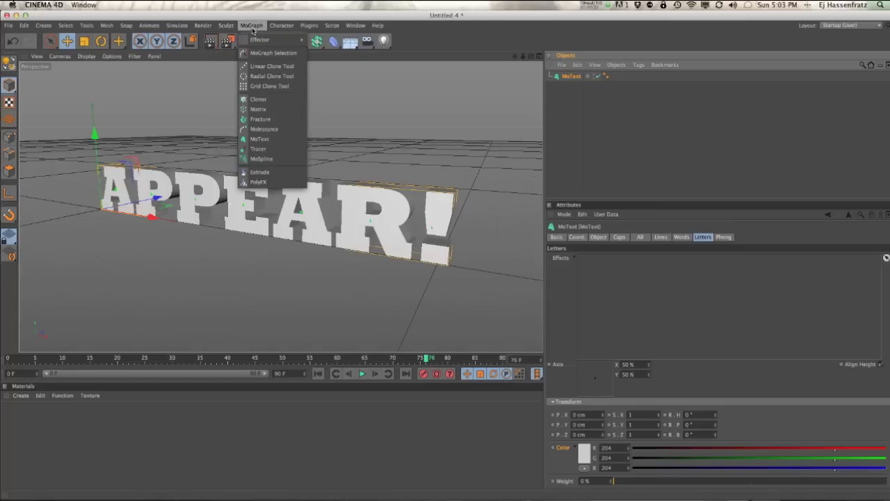
{"action": "mouse_move", "coordinate": [278, 39]}
{"action": "left_click", "coordinate": [319, 52]}
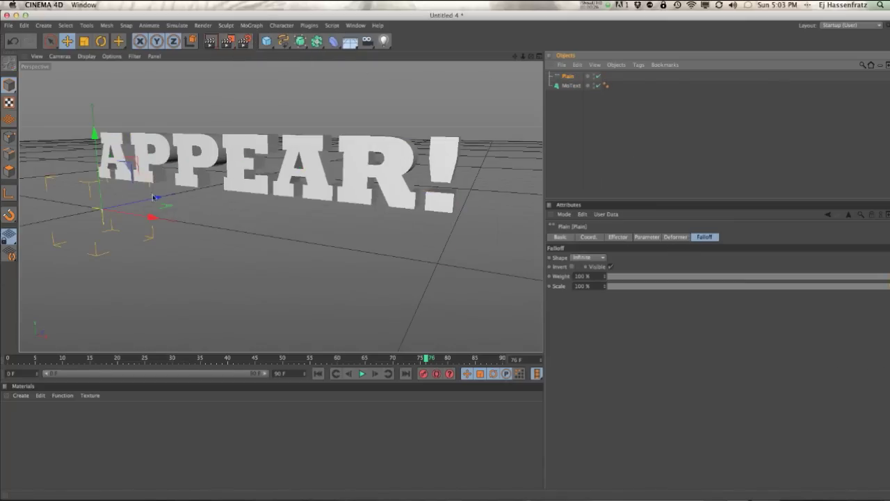
{"action": "left_click", "coordinate": [581, 256]}
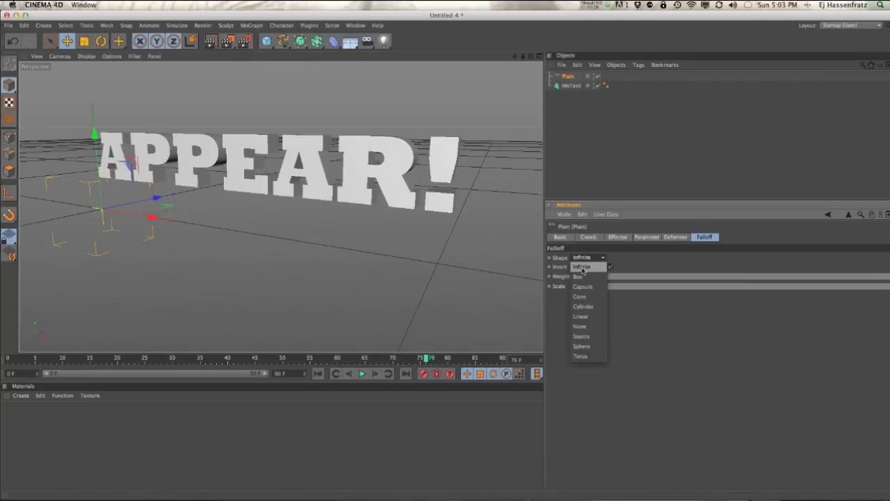
{"action": "left_click", "coordinate": [591, 316]}
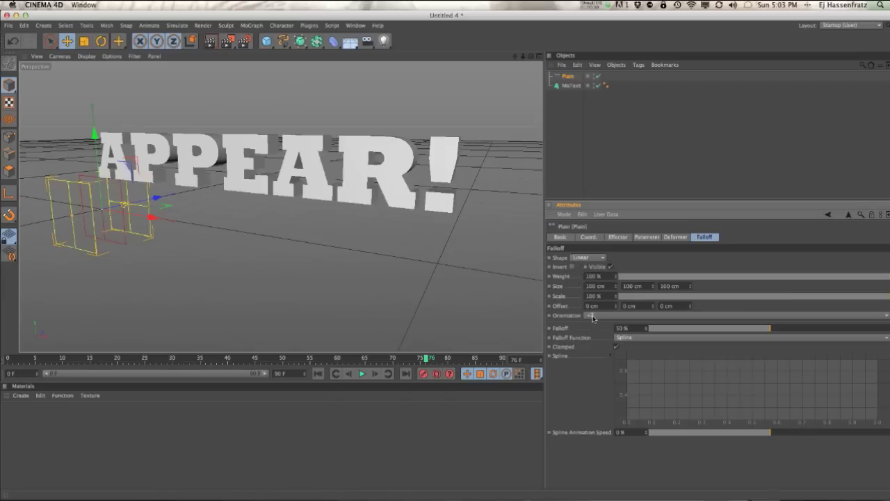
{"action": "left_click", "coordinate": [593, 316]}
{"action": "left_click", "coordinate": [591, 325]}
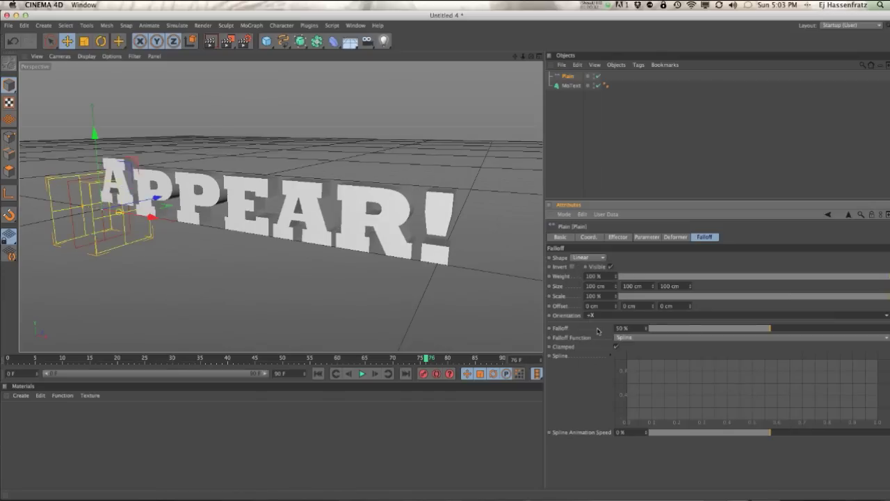
{"action": "left_click_drag", "start_coordinate": [146, 219], "coordinate": [312, 245]}
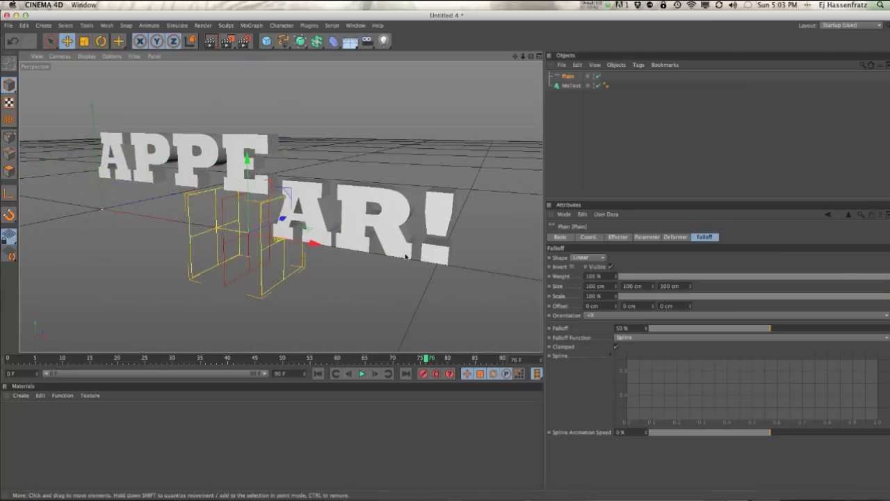
Step: Uncheck Position in the Plain effector's Parameter tab so the letters sit level
{"action": "left_click", "coordinate": [647, 236]}
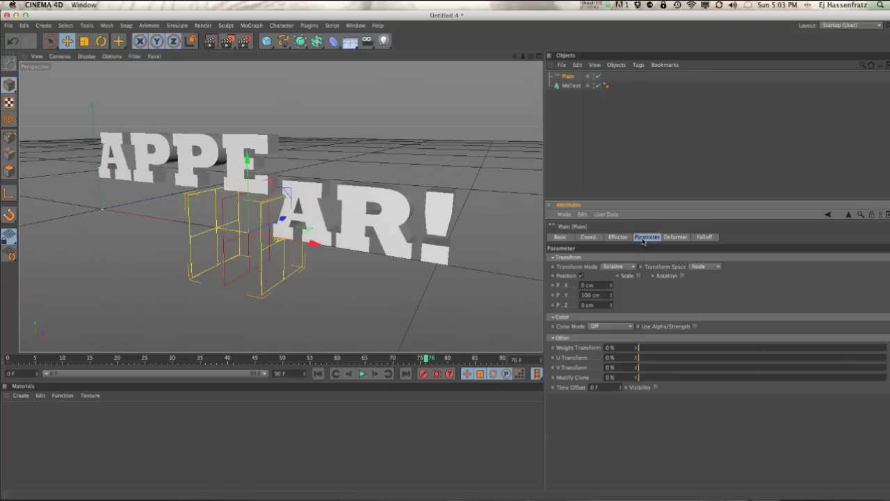
{"action": "left_click", "coordinate": [582, 276]}
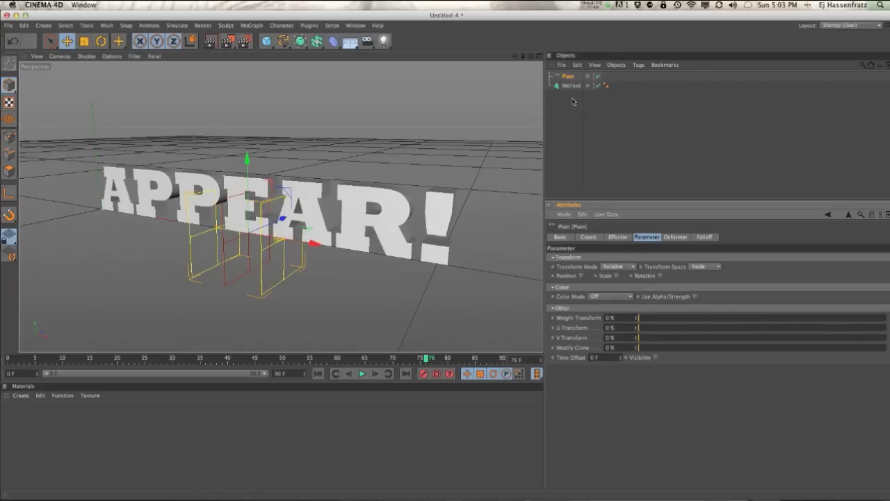
{"action": "left_click", "coordinate": [568, 76]}
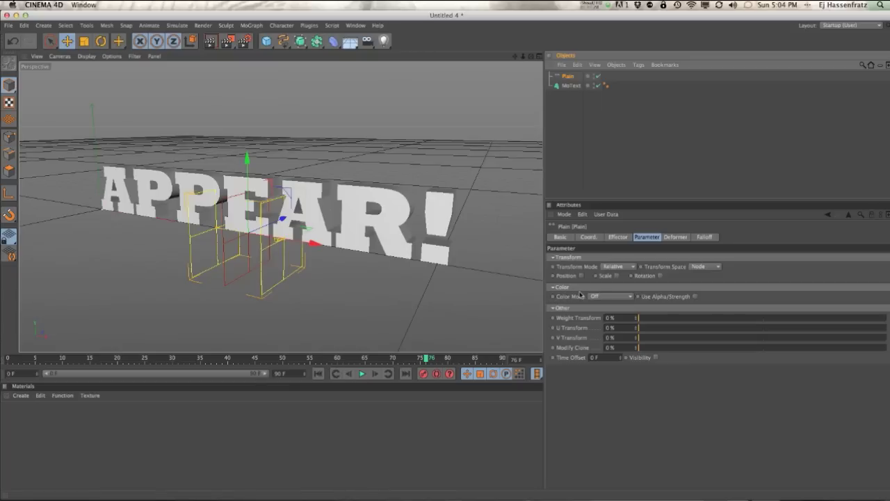
Step: Set the Plain effector's Color Mode to On and slide it along X under the EA letters
{"action": "left_click", "coordinate": [605, 296]}
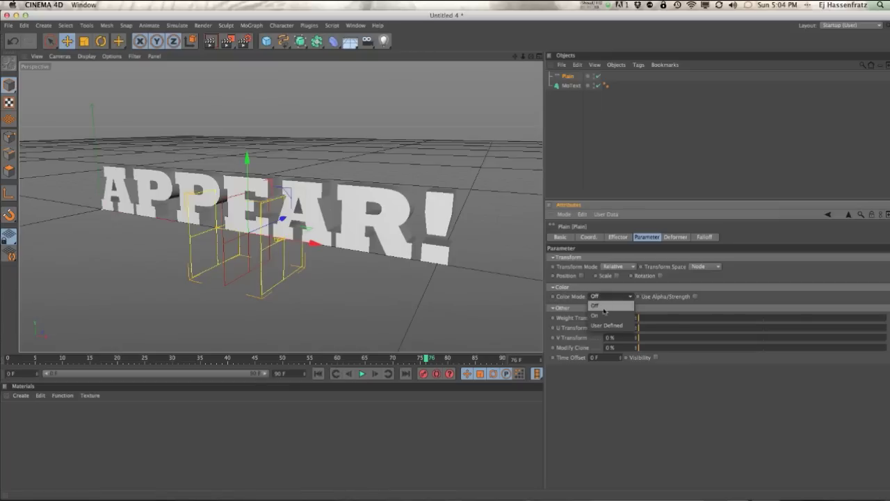
{"action": "left_click", "coordinate": [603, 306]}
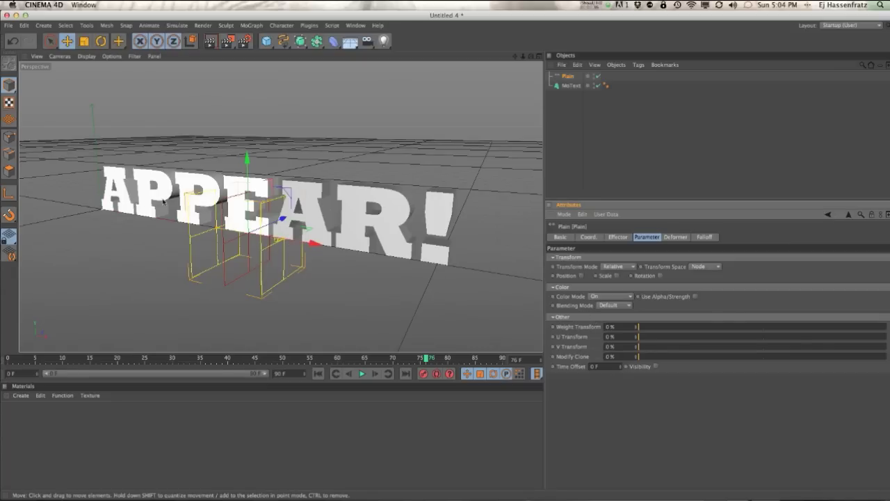
{"action": "mouse_move", "coordinate": [313, 243]}
{"action": "left_mouse_down"}
{"action": "mouse_move", "coordinate": [357, 250]}
{"action": "mouse_move", "coordinate": [254, 238]}
{"action": "mouse_move", "coordinate": [329, 246]}
{"action": "left_mouse_up"}
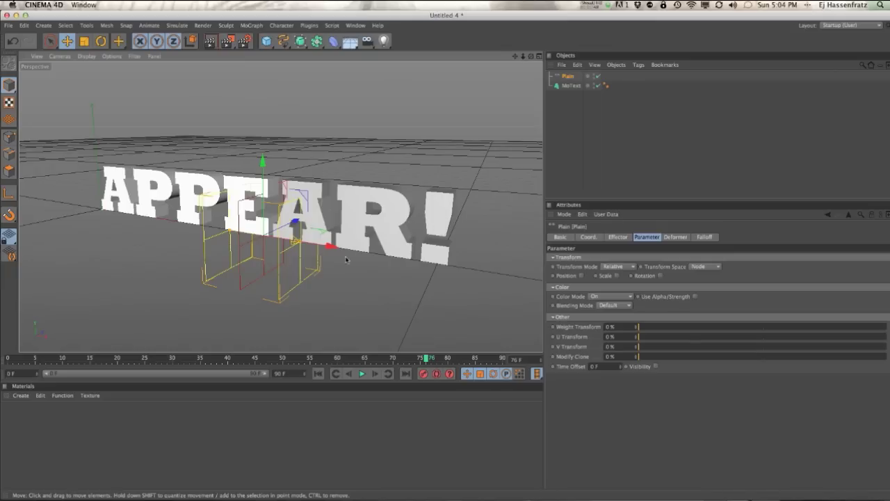
{"action": "left_click_drag", "start_coordinate": [334, 250], "coordinate": [113, 224]}
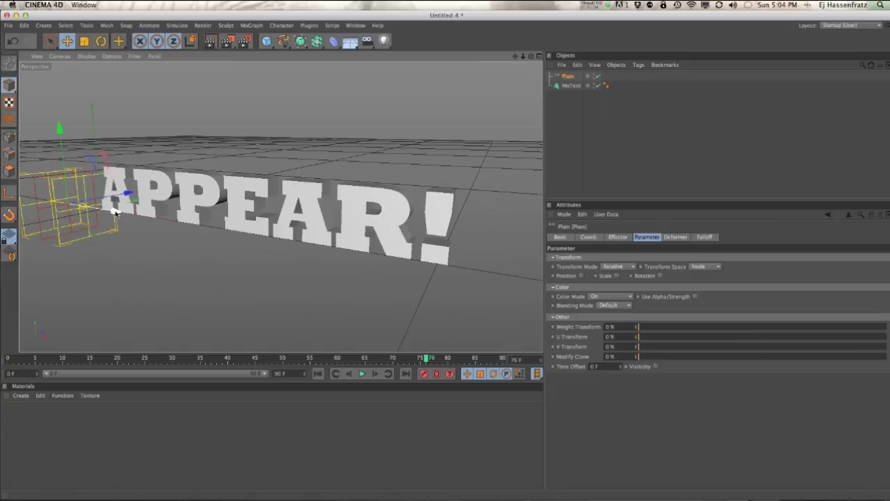
{"action": "left_click_drag", "start_coordinate": [115, 212], "coordinate": [213, 173]}
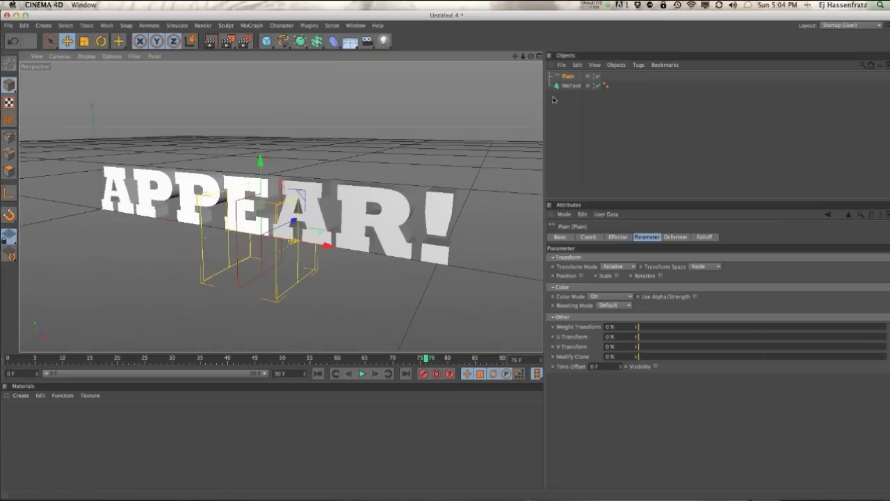
Step: Set the MoText Letters colour to black in the Color Picker
{"action": "left_click", "coordinate": [572, 87]}
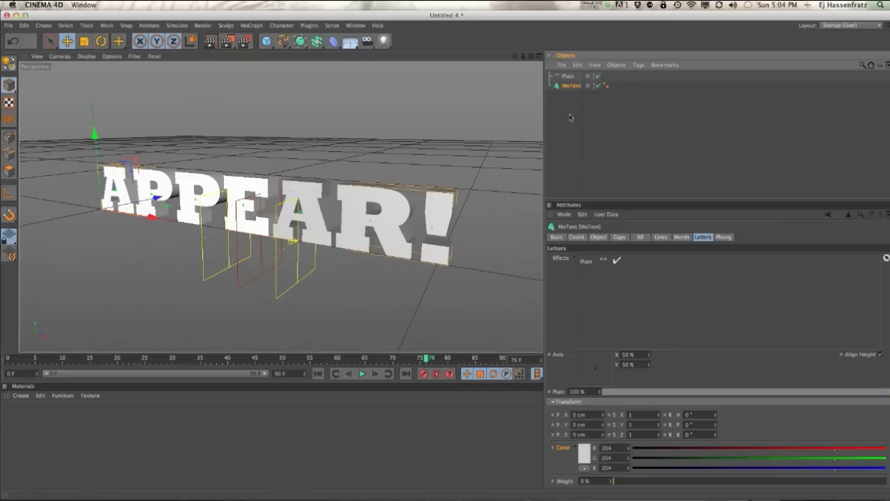
{"action": "left_click", "coordinate": [709, 240]}
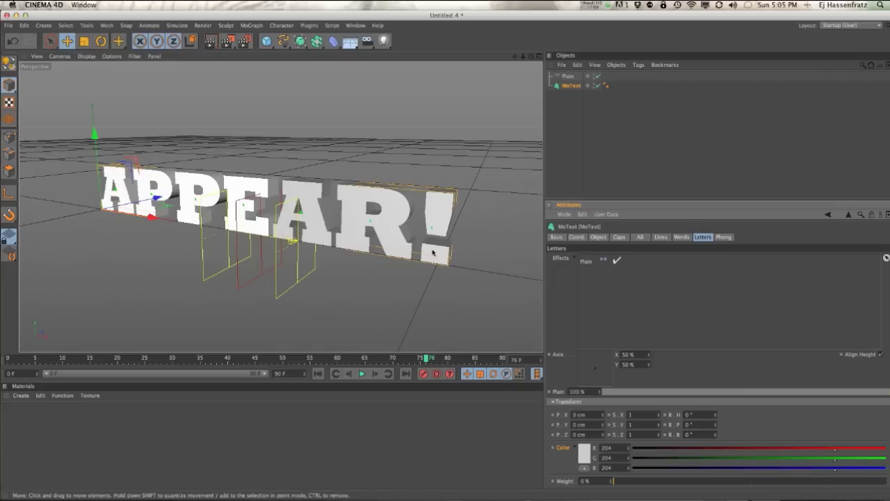
{"action": "left_click", "coordinate": [584, 455]}
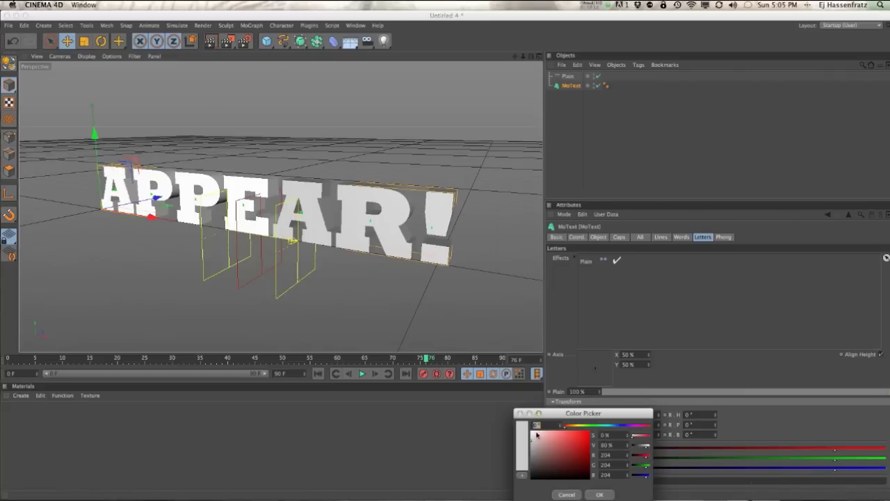
{"action": "left_click_drag", "start_coordinate": [532, 441], "coordinate": [519, 490]}
{"action": "left_click", "coordinate": [593, 494]}
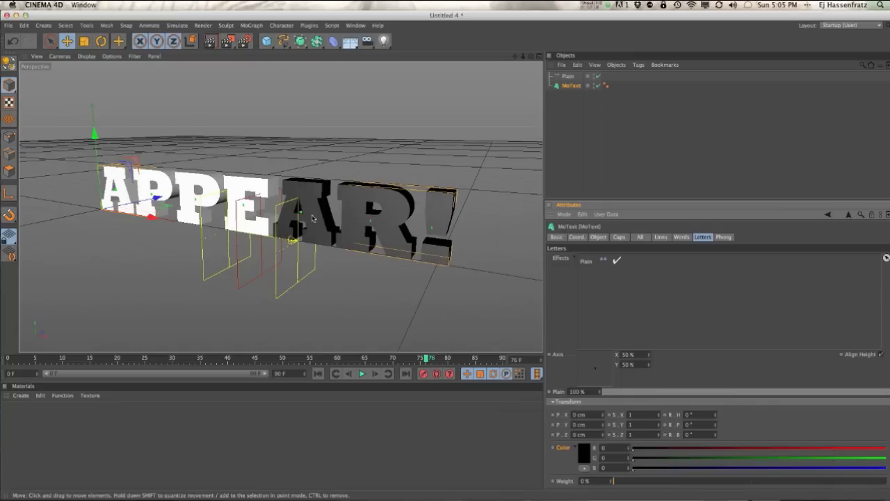
Step: Slide the Plain effector along X so APPE turns white and AR! stays dark
{"action": "left_click", "coordinate": [565, 77]}
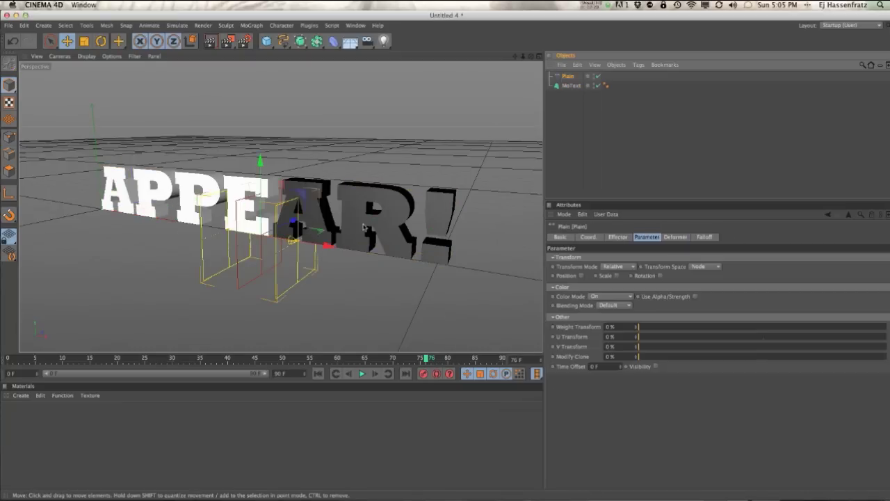
{"action": "left_click_drag", "start_coordinate": [316, 243], "coordinate": [103, 228]}
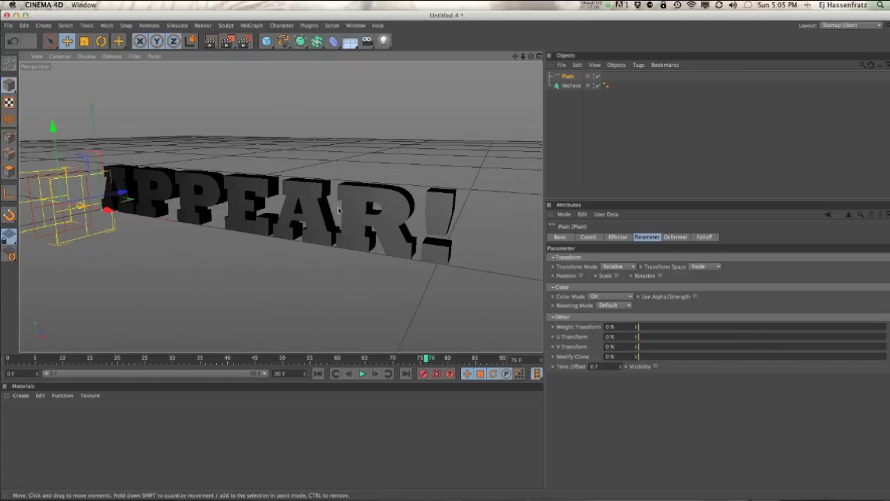
{"action": "left_click_drag", "start_coordinate": [111, 211], "coordinate": [319, 250]}
{"action": "mouse_move", "coordinate": [323, 201]}
{"action": "left_mouse_down"}
{"action": "mouse_move", "coordinate": [317, 205]}
{"action": "mouse_move", "coordinate": [330, 202]}
{"action": "left_mouse_up"}
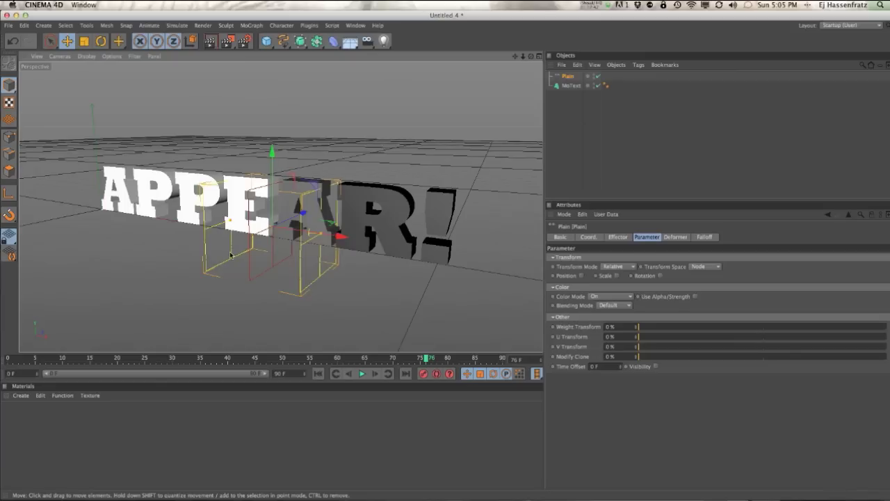
Step: Create a new material Mat and open it in the Material Editor
{"action": "double_click", "coordinate": [49, 431]}
{"action": "double_click", "coordinate": [11, 414]}
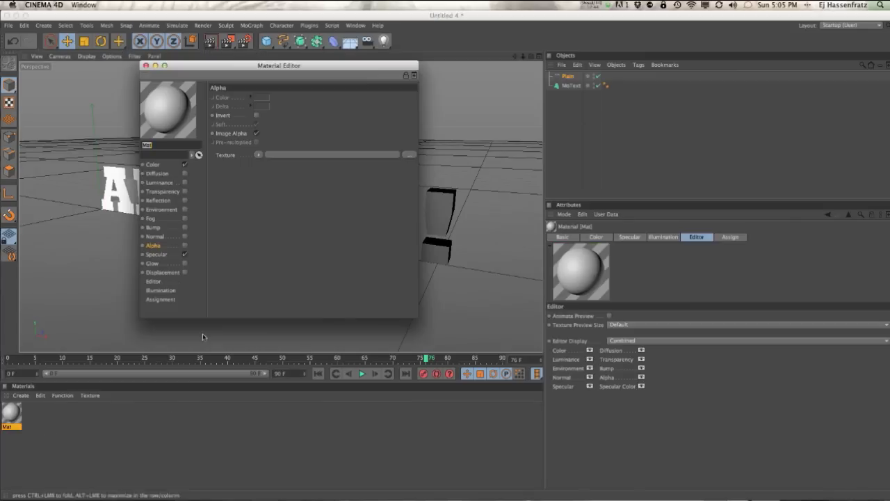
{"action": "left_click_drag", "start_coordinate": [202, 65], "coordinate": [641, 179]}
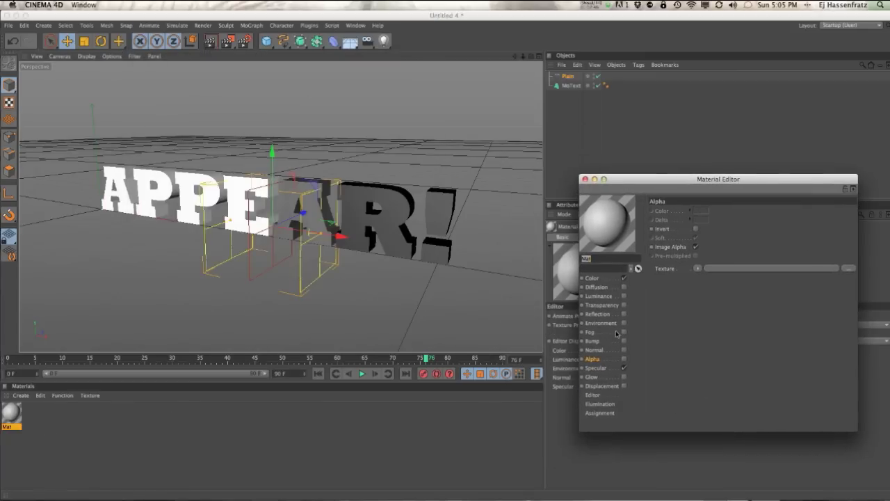
Step: Make Mat's colour orange (R255 G157 B0) and enable its Alpha channel
{"action": "left_click", "coordinate": [591, 277]}
{"action": "left_click", "coordinate": [685, 215]}
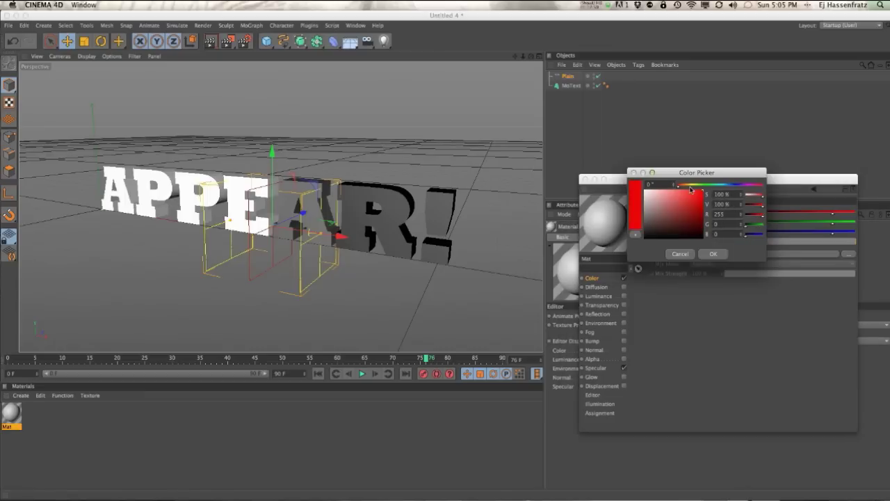
{"action": "left_click", "coordinate": [688, 186]}
{"action": "left_click", "coordinate": [713, 253]}
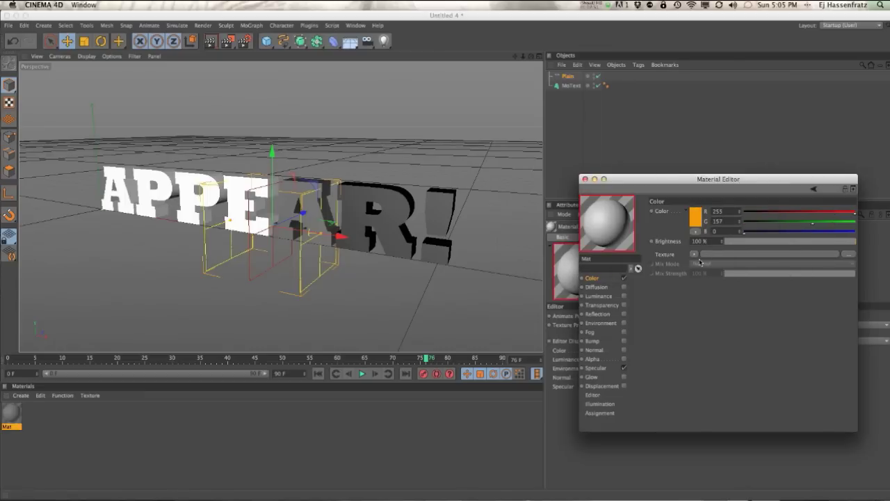
{"action": "left_click", "coordinate": [597, 359]}
{"action": "left_click", "coordinate": [624, 358]}
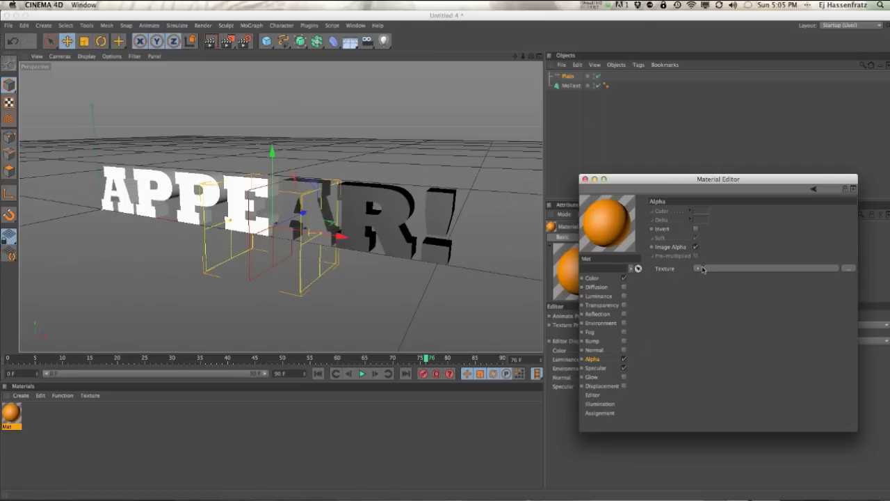
Step: Load the MoGraph Color Shader as the texture of Mat's Alpha channel
{"action": "left_click", "coordinate": [701, 269]}
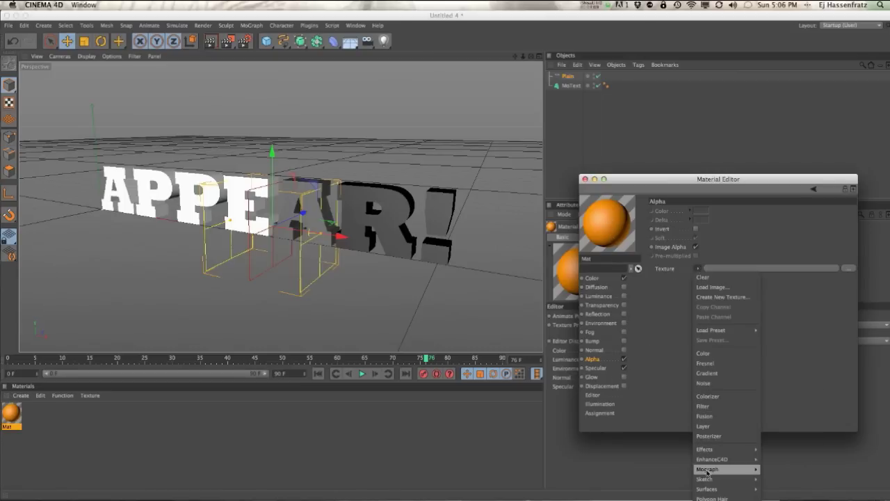
{"action": "mouse_move", "coordinate": [707, 472]}
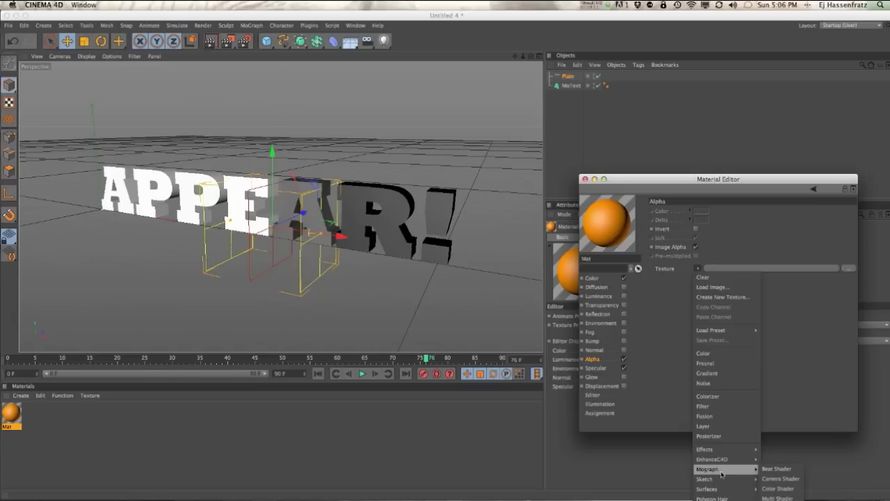
{"action": "left_click", "coordinate": [777, 489]}
{"action": "left_click", "coordinate": [729, 268]}
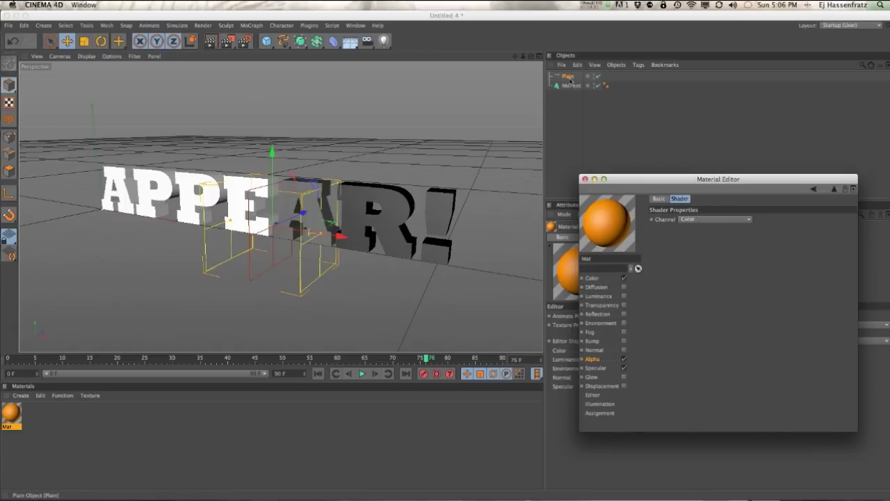
{"action": "left_click", "coordinate": [602, 360]}
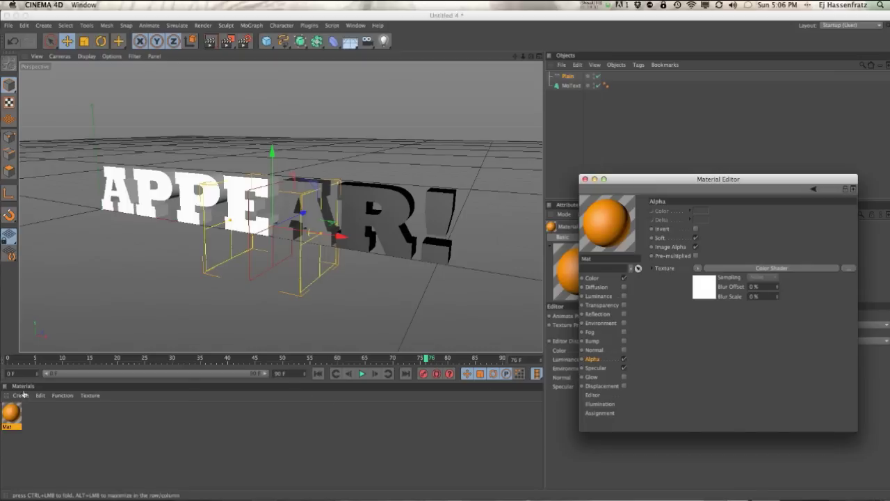
Step: Apply Mat to the MoText, slide the Plain effector, and render a preview showing APPEA
{"action": "left_click", "coordinate": [4, 415]}
{"action": "left_click_drag", "start_coordinate": [4, 414], "coordinate": [569, 89]}
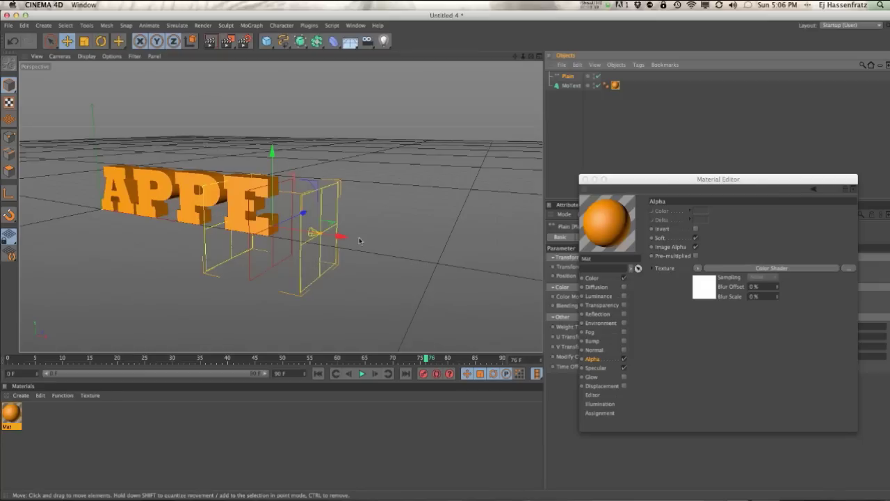
{"action": "left_click_drag", "start_coordinate": [359, 241], "coordinate": [273, 256]}
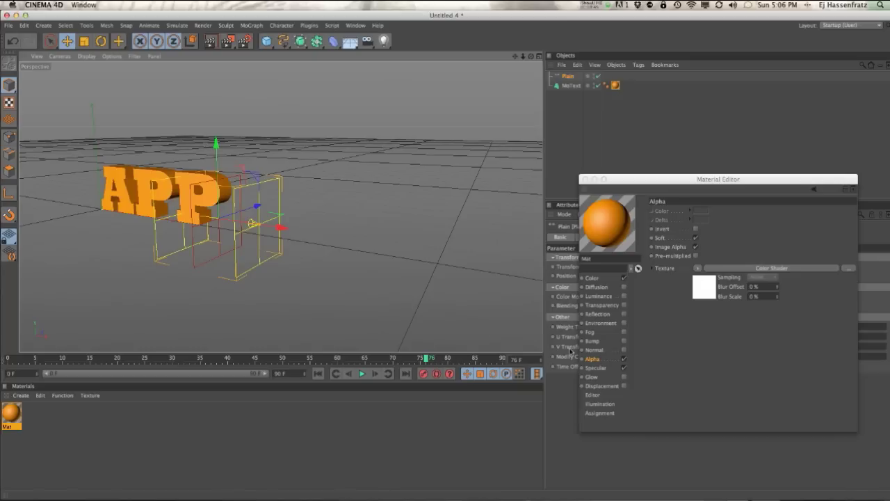
{"action": "left_click_drag", "start_coordinate": [281, 227], "coordinate": [354, 240]}
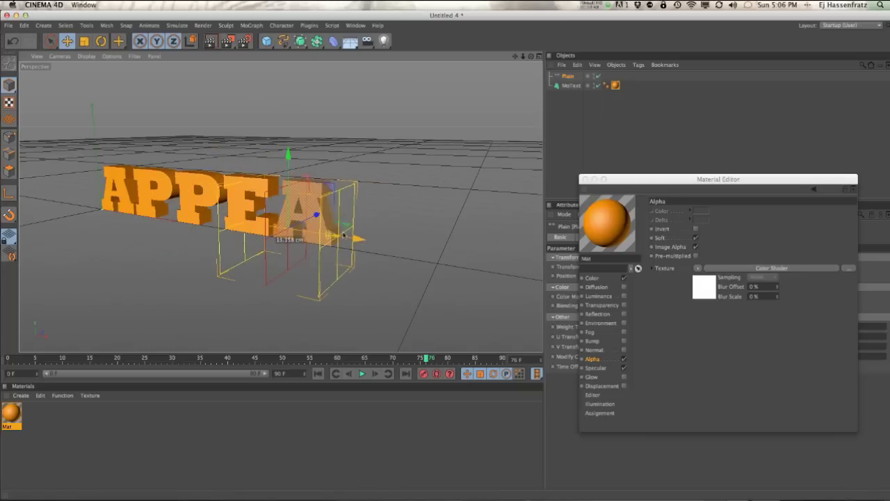
{"action": "left_click", "coordinate": [211, 41]}
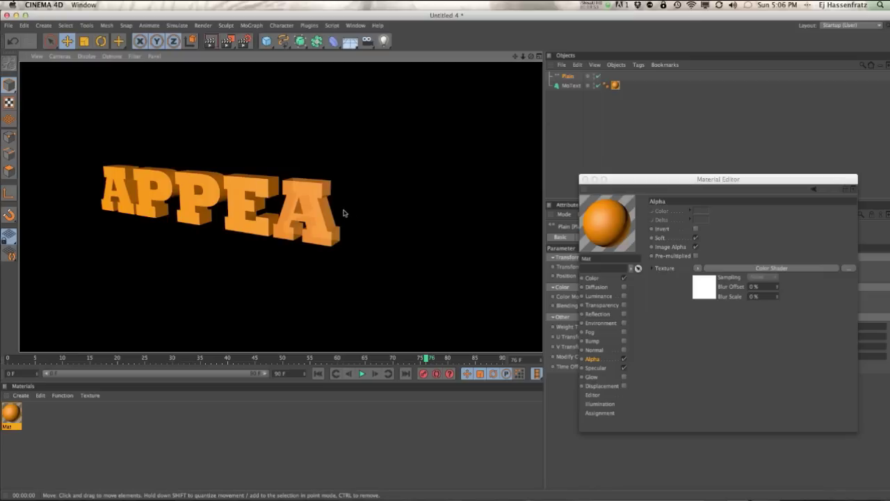
Step: Clear the render and reposition the Plain effector so APPE shows with the next letter half-faded
{"action": "left_click", "coordinate": [559, 89]}
{"action": "left_click_drag", "start_coordinate": [358, 238], "coordinate": [321, 279]}
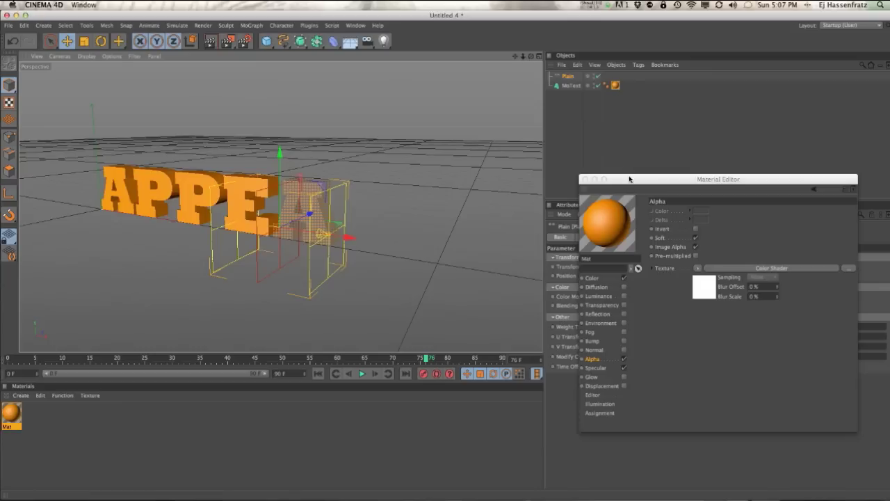
{"action": "left_click_drag", "start_coordinate": [629, 178], "coordinate": [264, 386]}
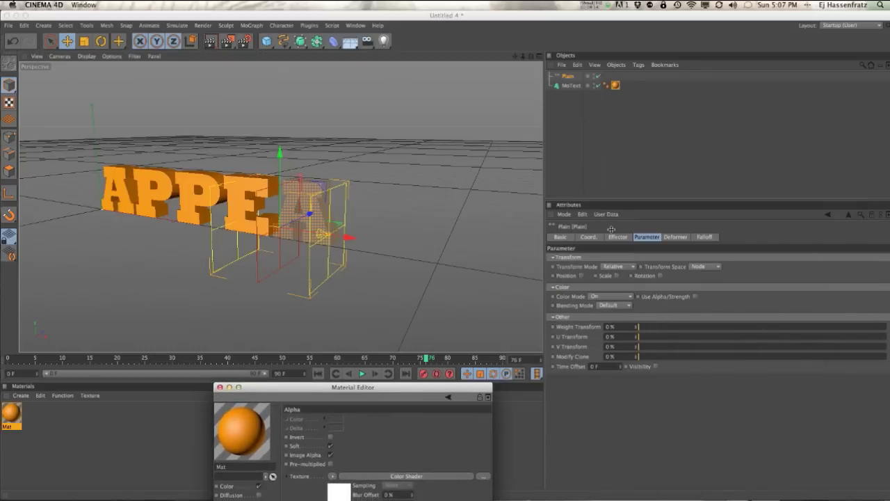
Step: Try a grey 188 MoText letter colour, then set it back to black
{"action": "left_click", "coordinate": [572, 86]}
{"action": "left_click", "coordinate": [571, 451]}
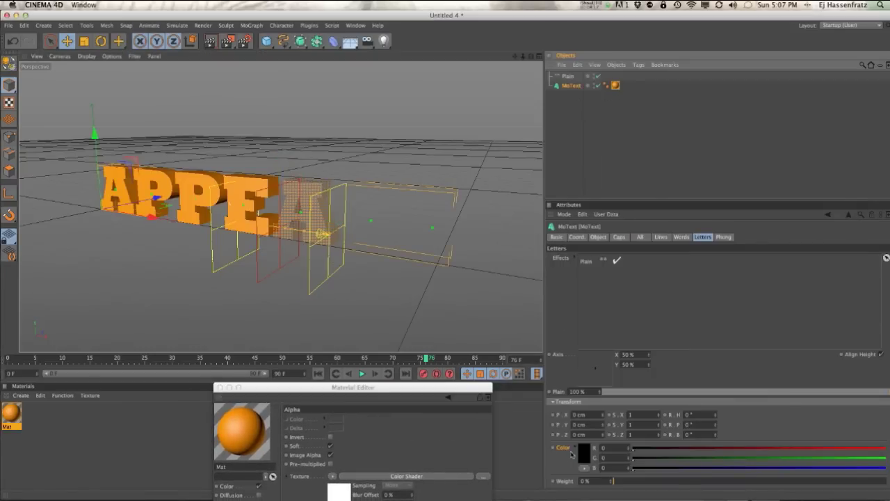
{"action": "left_click", "coordinate": [588, 456]}
{"action": "left_click_drag", "start_coordinate": [526, 460], "coordinate": [526, 444]}
{"action": "left_click", "coordinate": [596, 493]}
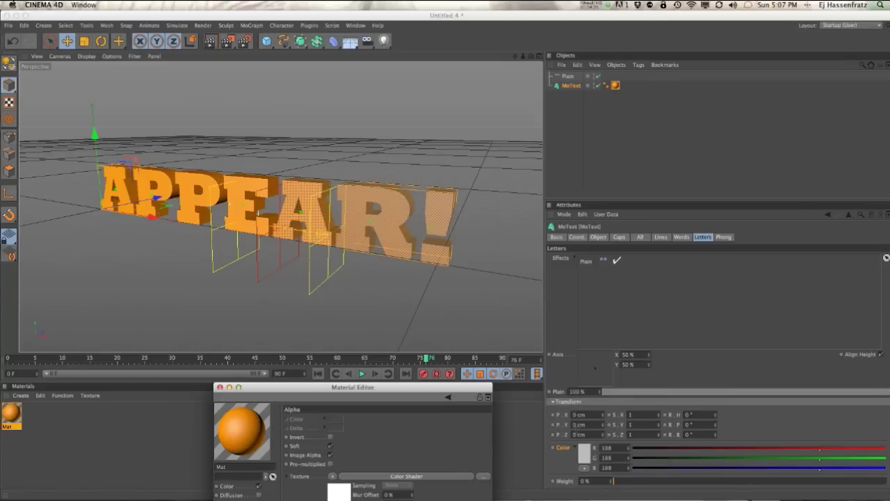
{"action": "left_click", "coordinate": [583, 454]}
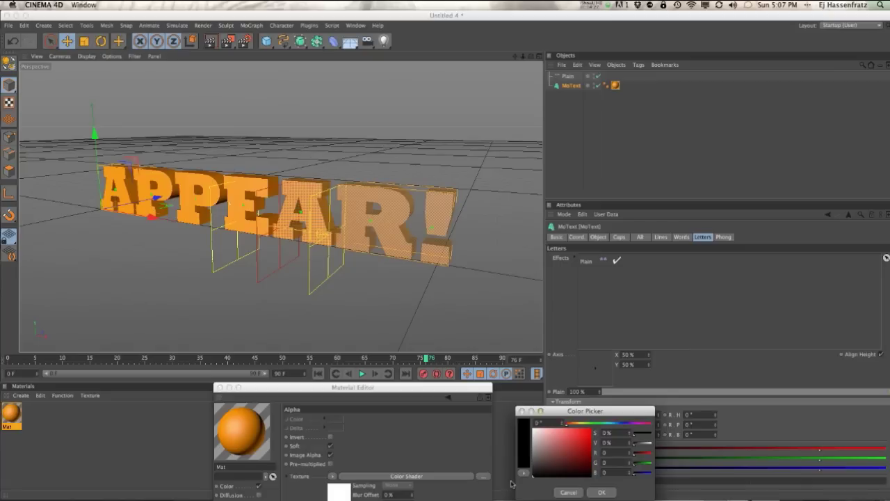
{"action": "left_click", "coordinate": [601, 491]}
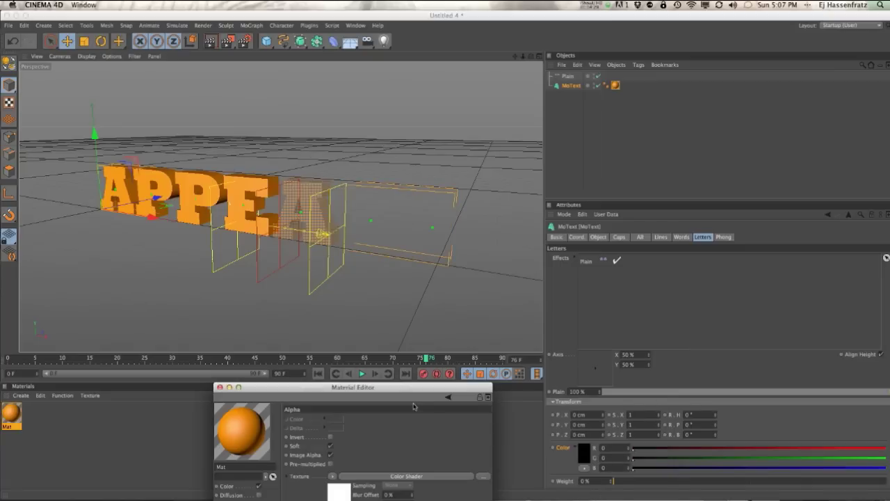
Step: Close the Material Editor and reselect the Plain effector
{"action": "left_click_drag", "start_coordinate": [386, 386], "coordinate": [735, 165]}
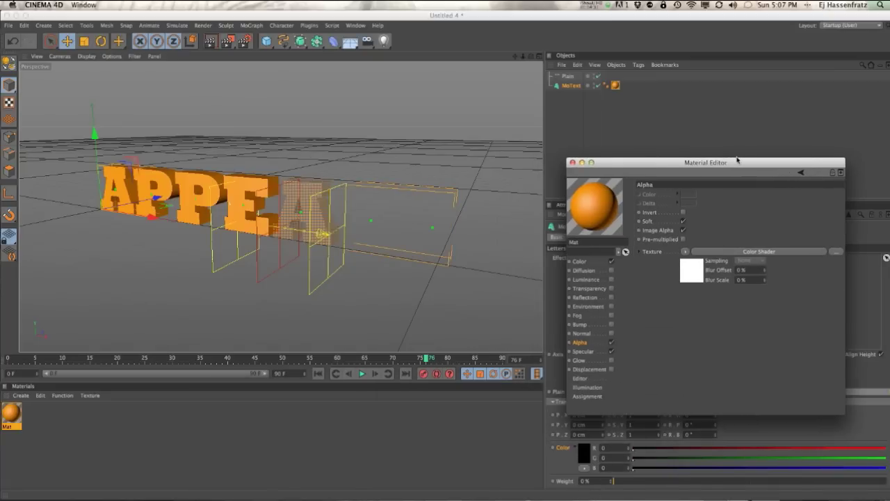
{"action": "left_click", "coordinate": [571, 167]}
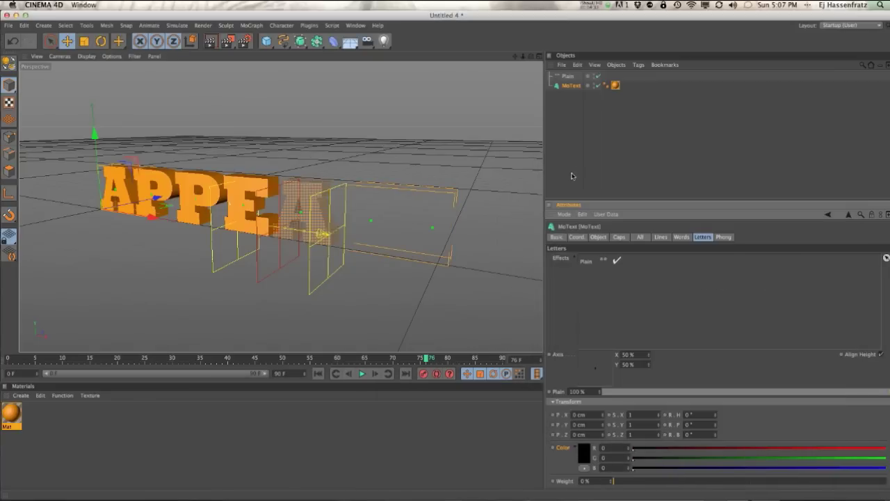
{"action": "left_click", "coordinate": [567, 75]}
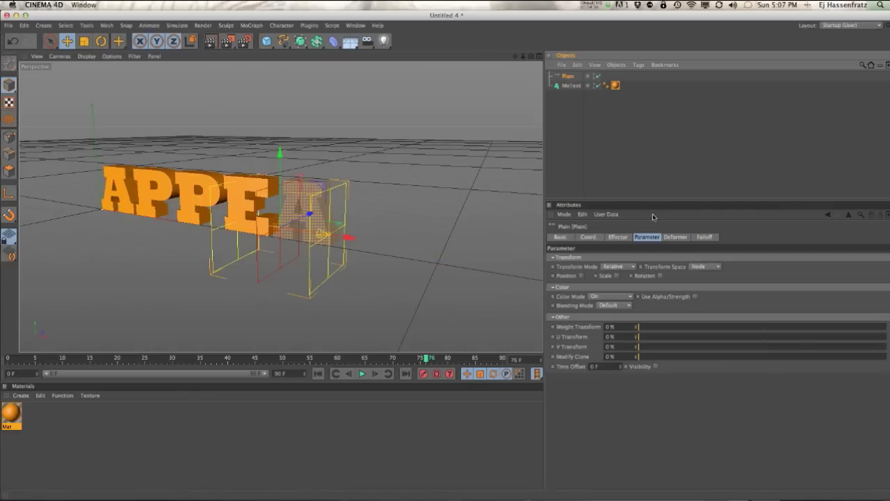
Step: Invert the Plain effector's falloff, orient it to -X, and slide it along X to reveal 'APPEA'
{"action": "left_click", "coordinate": [703, 238]}
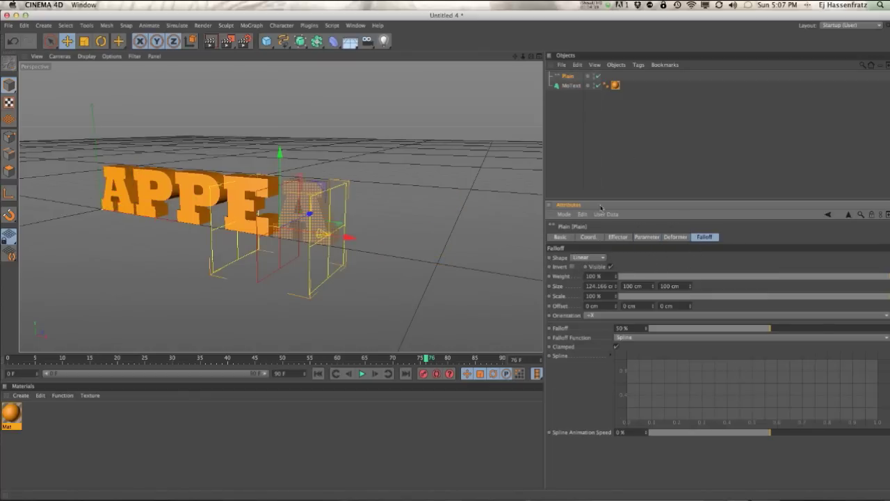
{"action": "left_click", "coordinate": [572, 267]}
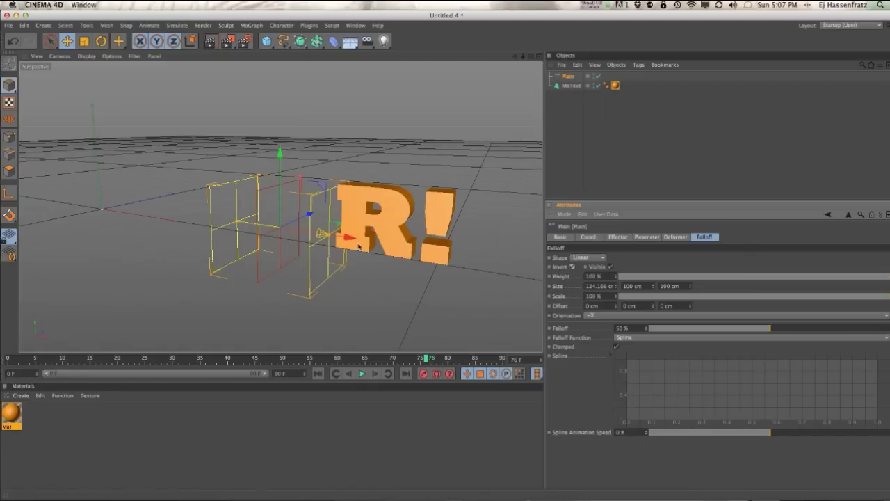
{"action": "left_click_drag", "start_coordinate": [341, 234], "coordinate": [322, 240]}
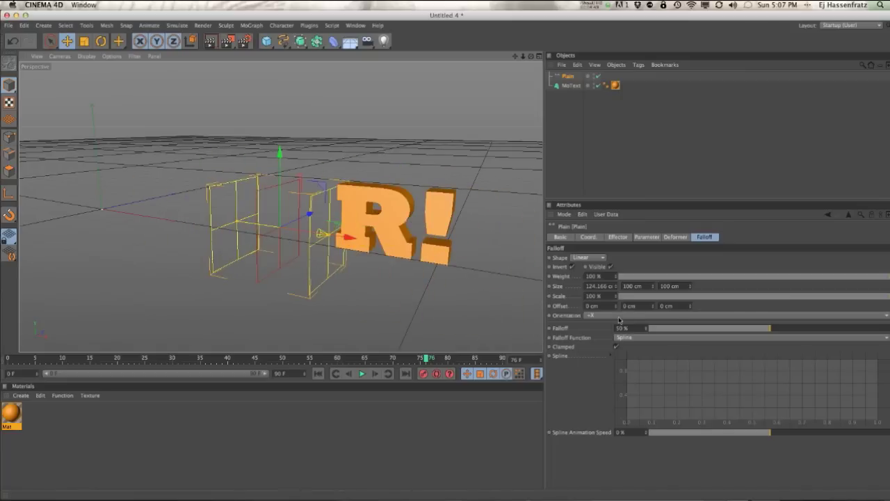
{"action": "left_click", "coordinate": [619, 316]}
{"action": "left_click", "coordinate": [619, 334]}
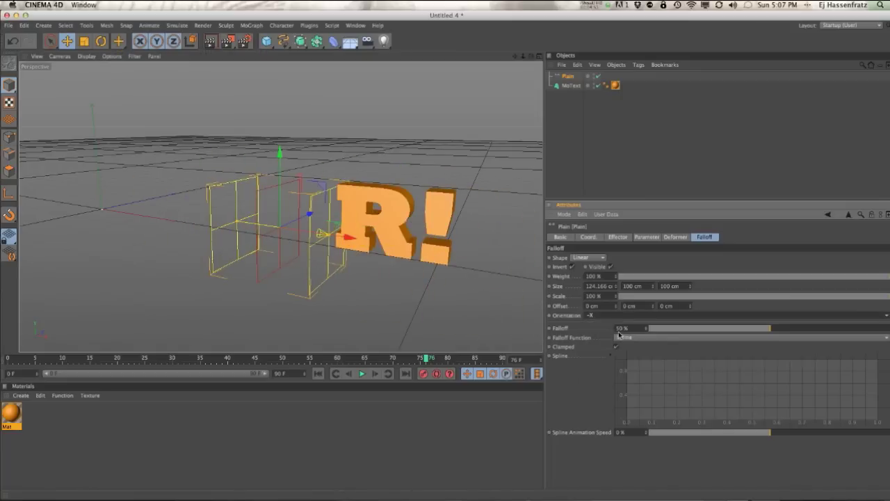
{"action": "left_click_drag", "start_coordinate": [346, 237], "coordinate": [429, 257]}
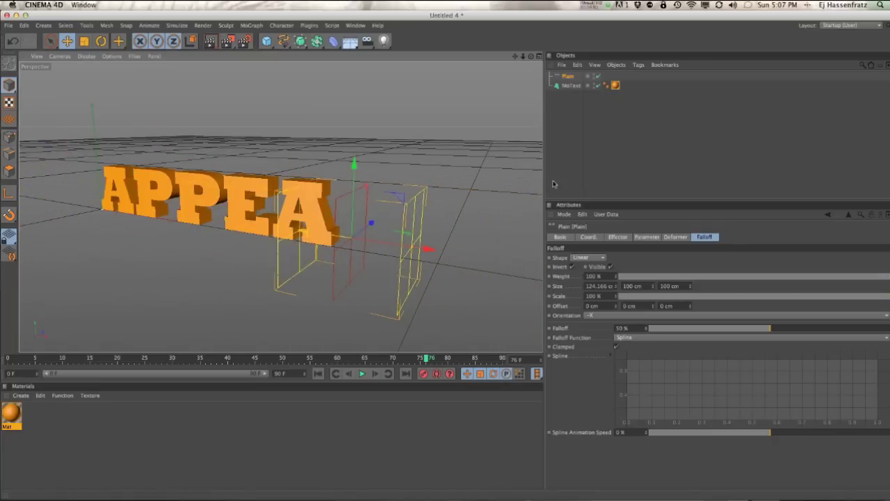
Step: Add a MoGraph Cloner and change its Transform colour from grey 127 to black (0, 0, 0)
{"action": "left_click", "coordinate": [251, 25]}
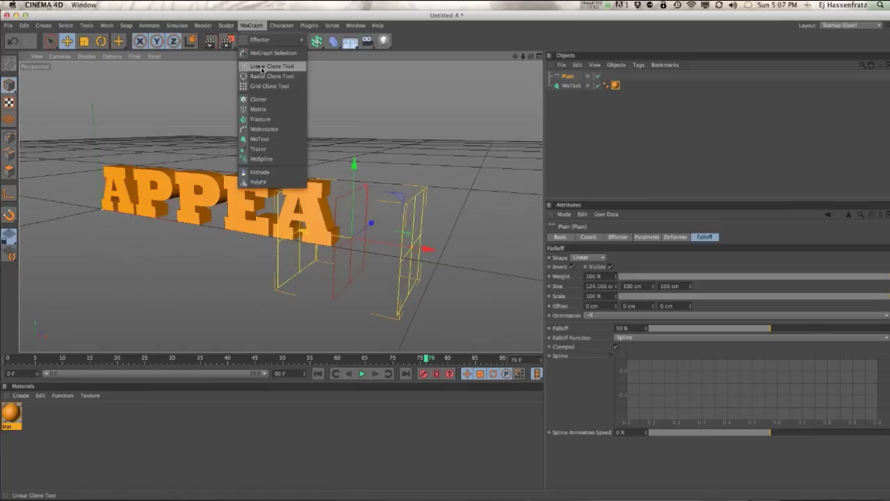
{"action": "left_click", "coordinate": [260, 98]}
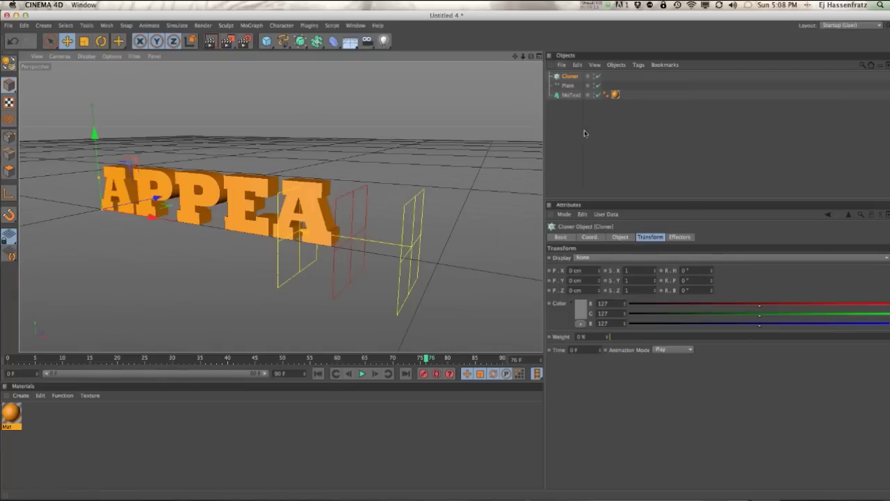
{"action": "left_click", "coordinate": [581, 311]}
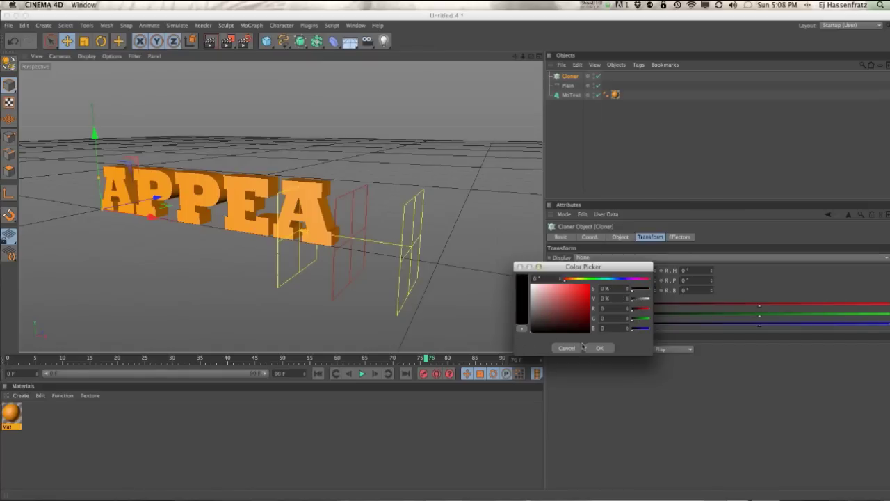
{"action": "left_click", "coordinate": [592, 348]}
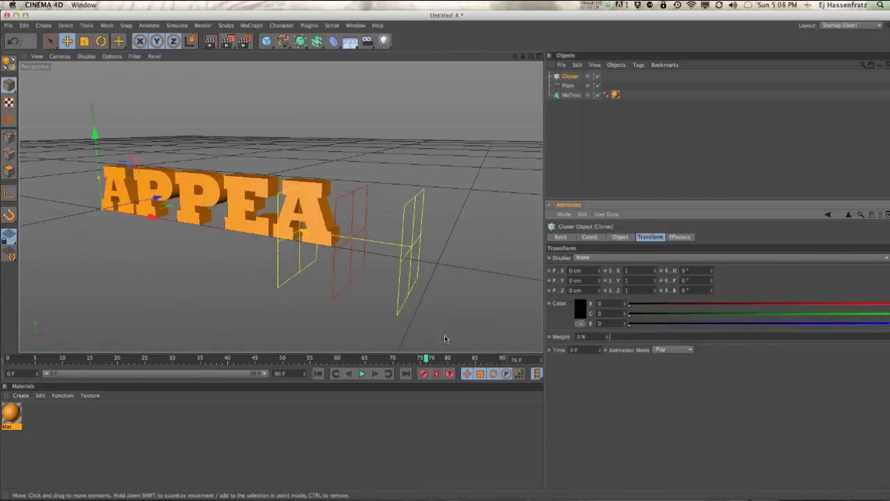